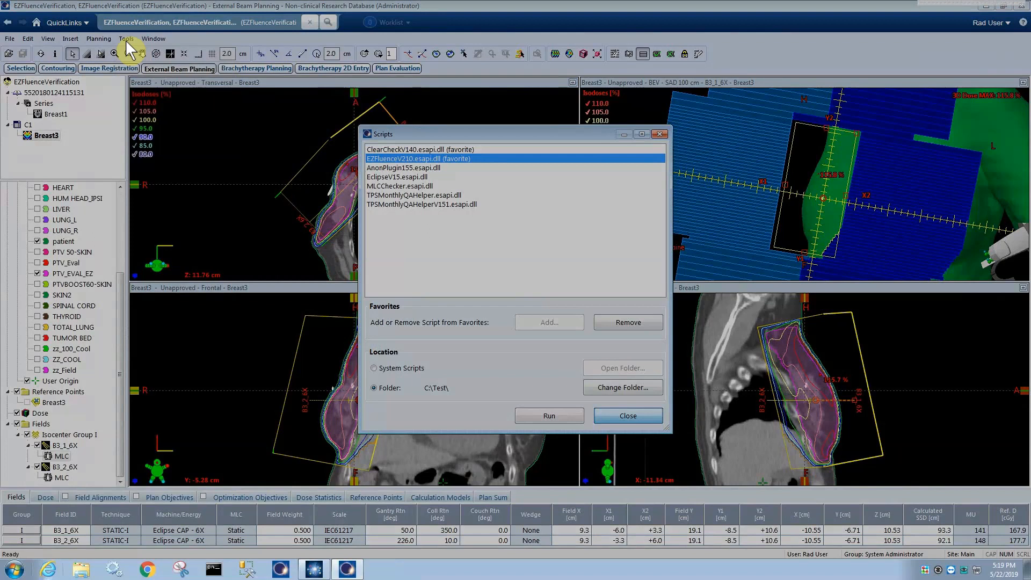
Step: Launch the EZFluence planning script for the open Breast3 plan
click(126, 38)
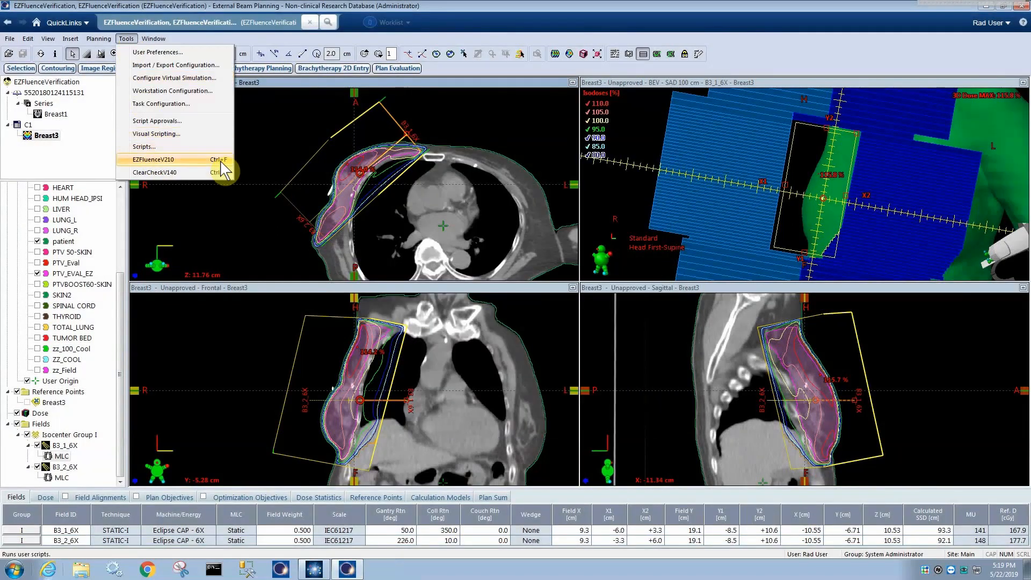
click(355, 221)
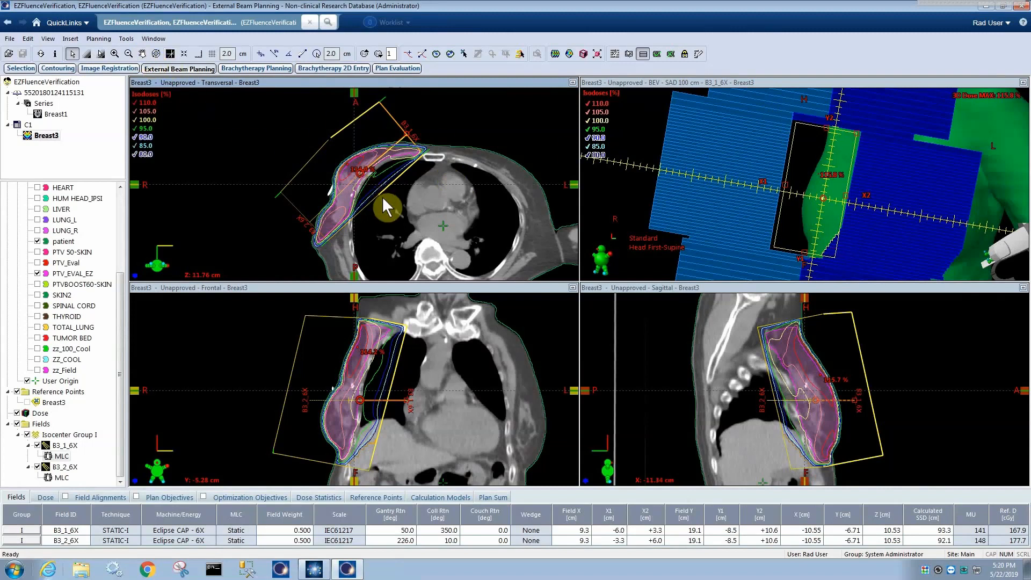
key(F5)
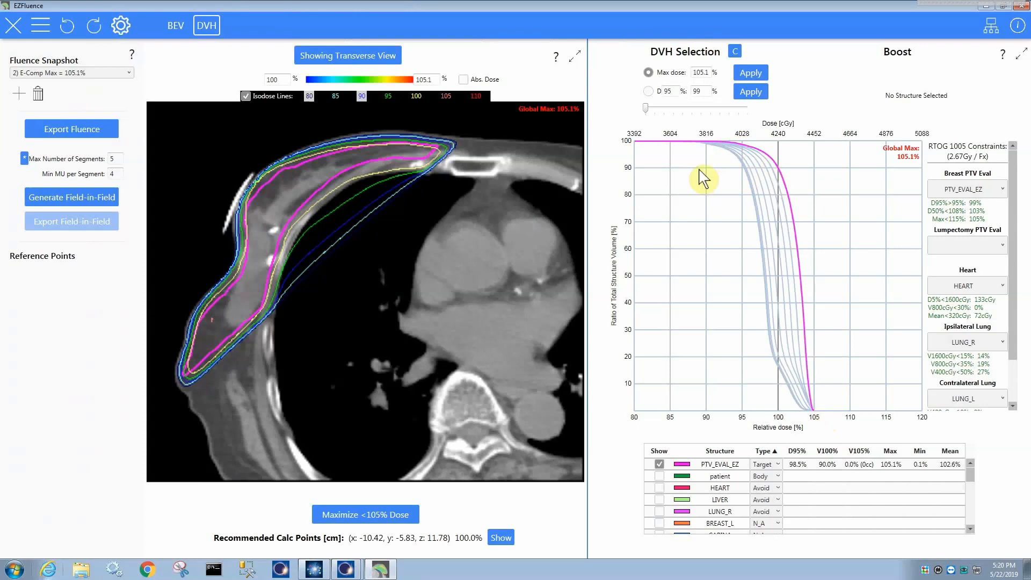
Step: Set the maximum dose in the DVH selection to 106% and apply it to the electronic compensation fluence
mouse_move(656, 111)
mouse_down()
mouse_move(749, 112)
mouse_move(646, 115)
mouse_up()
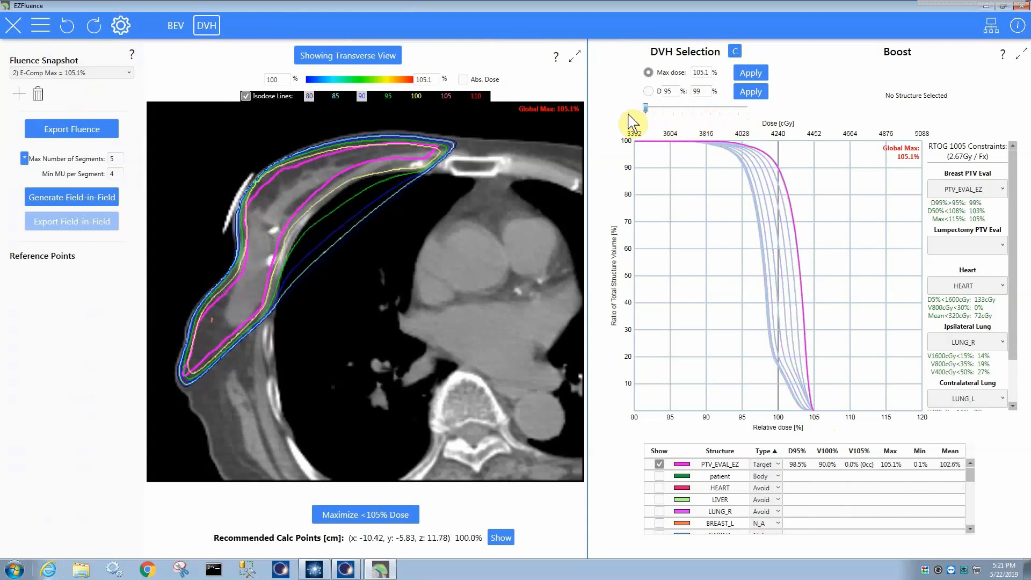
click(697, 73)
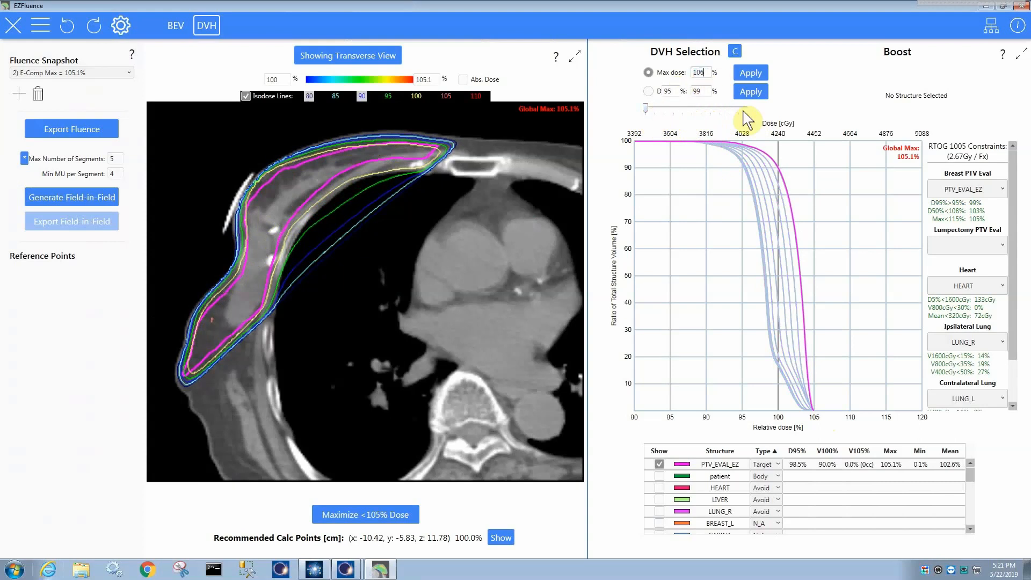
key(Return)
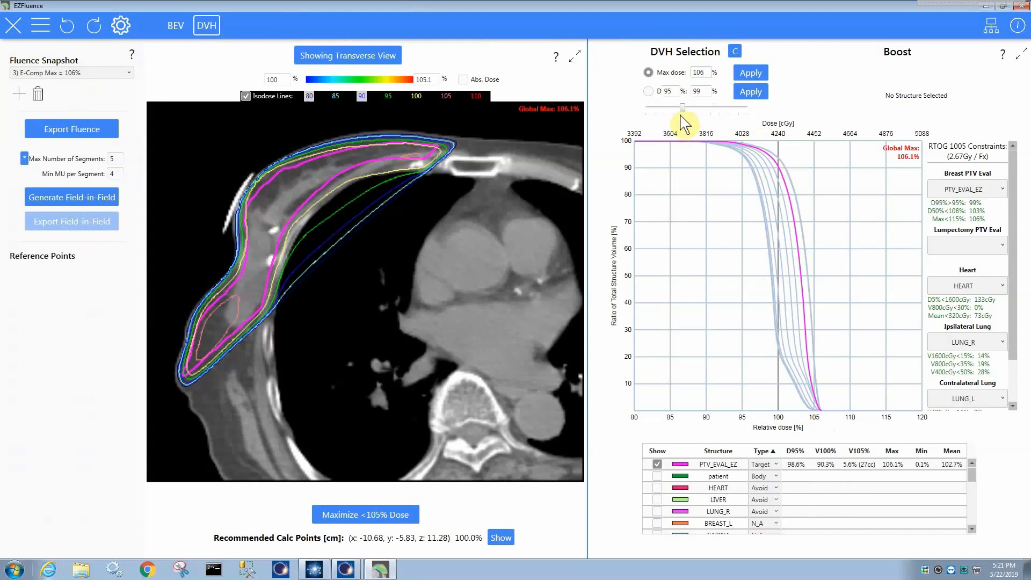
Step: Try several alternative curves in the DVH selection and optimize the fluence for maximum dose below 105%
drag(681, 107, 674, 109)
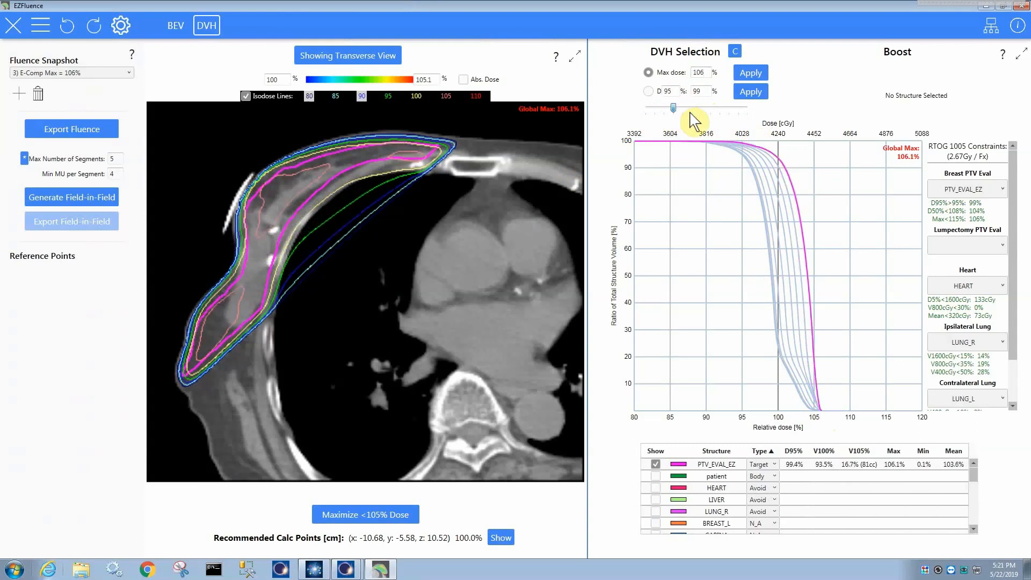
click(691, 109)
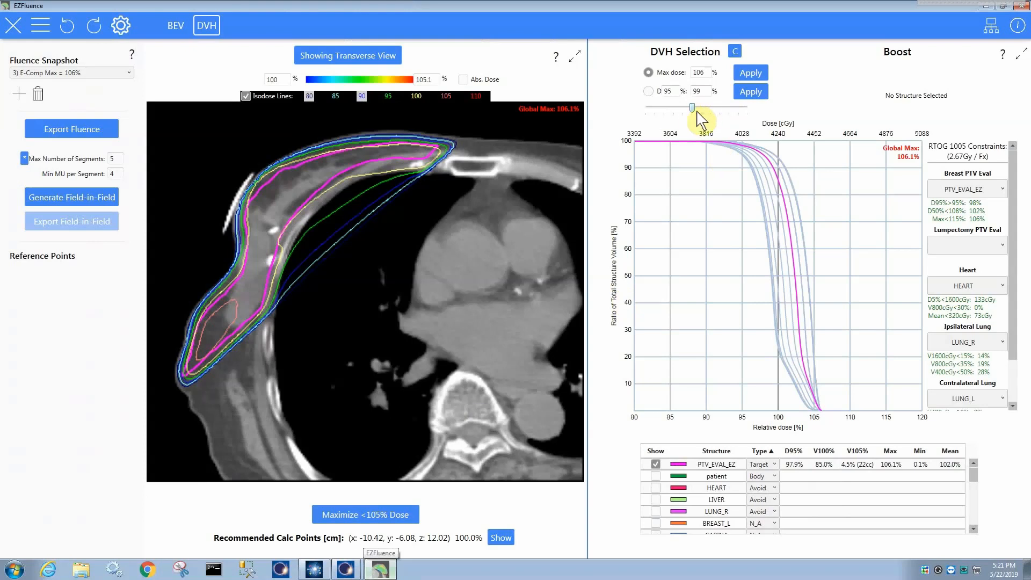
drag(692, 108, 703, 108)
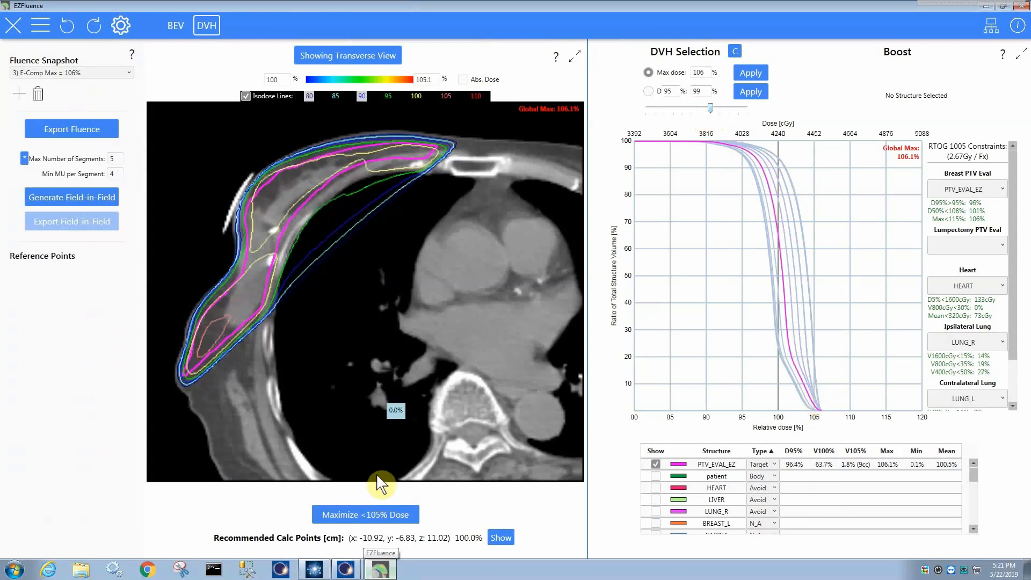
click(376, 515)
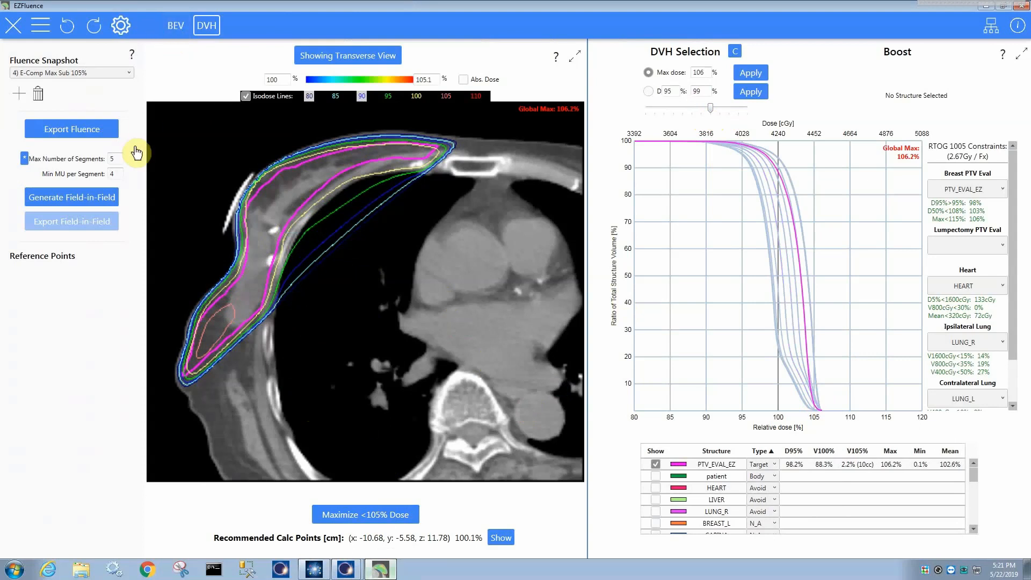
Step: Check the beam's eye view fluence and generate a field-in-field plan with at most 5 segments and 4 MU minimum per segment
click(172, 27)
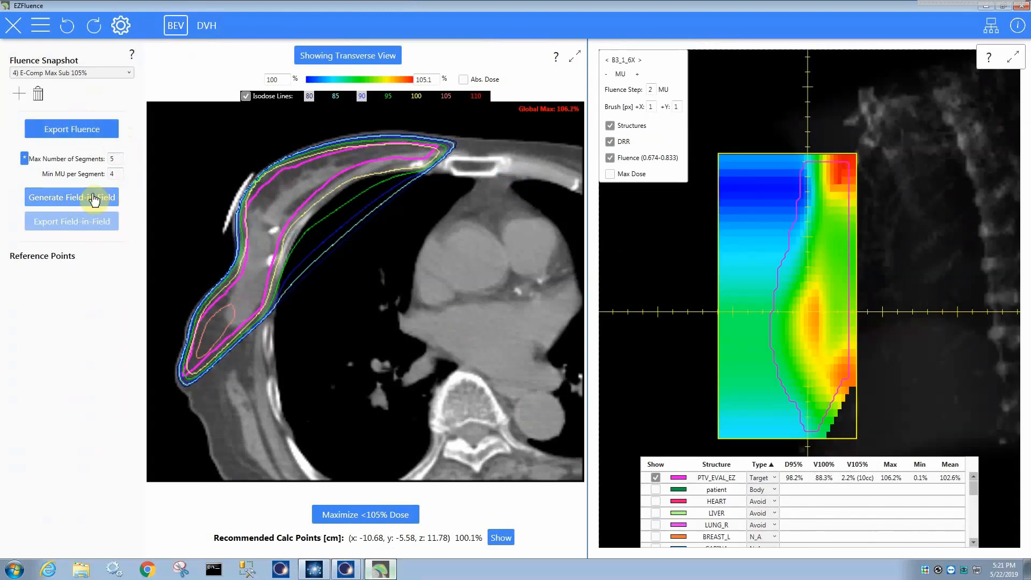
double_click(114, 159)
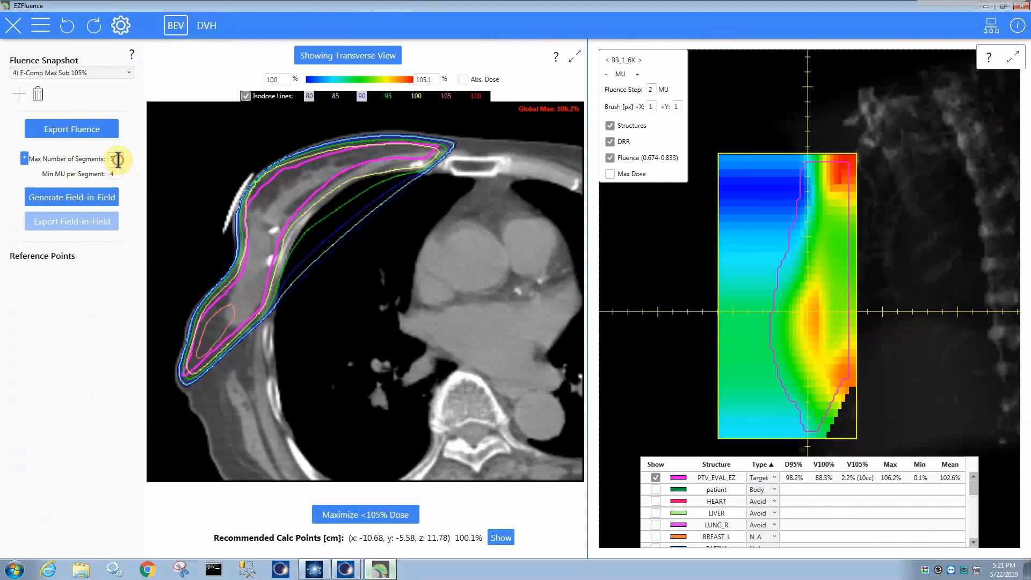
double_click(114, 173)
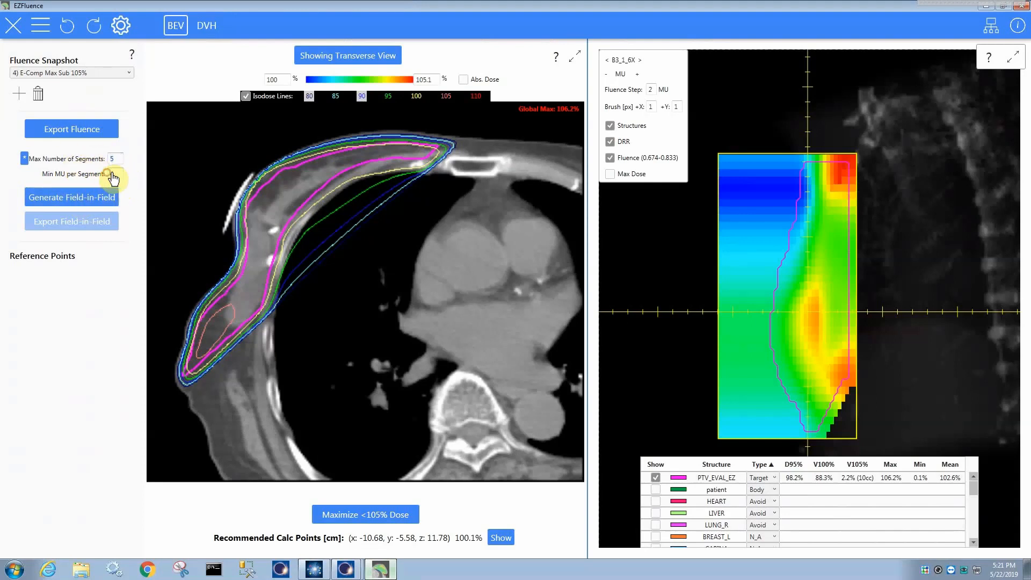
click(106, 199)
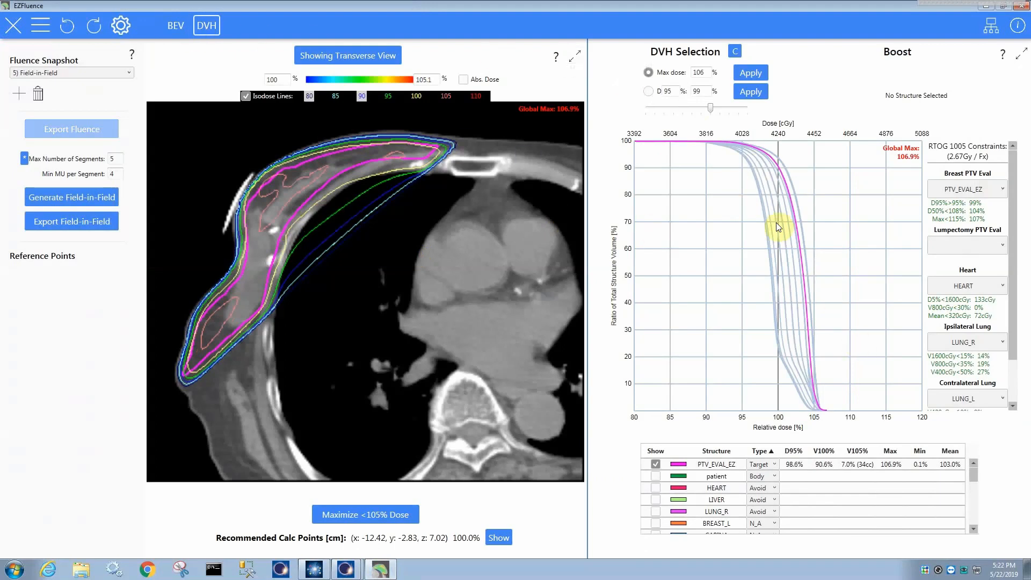
Step: Compare the DVH and isodoses of the E-Comp Max Sub 105% snapshot with the Field-in-Field snapshot
click(83, 72)
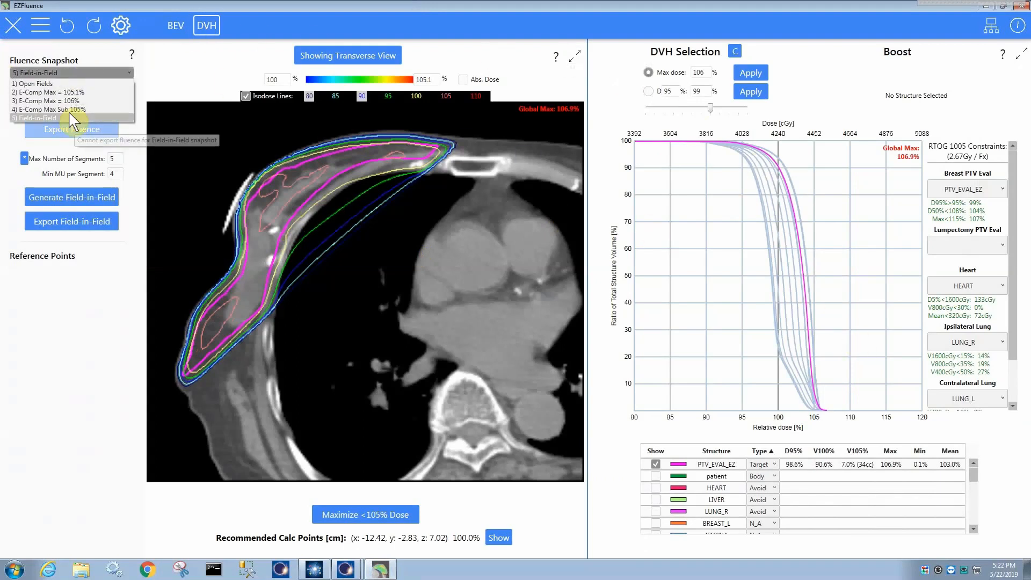
click(69, 109)
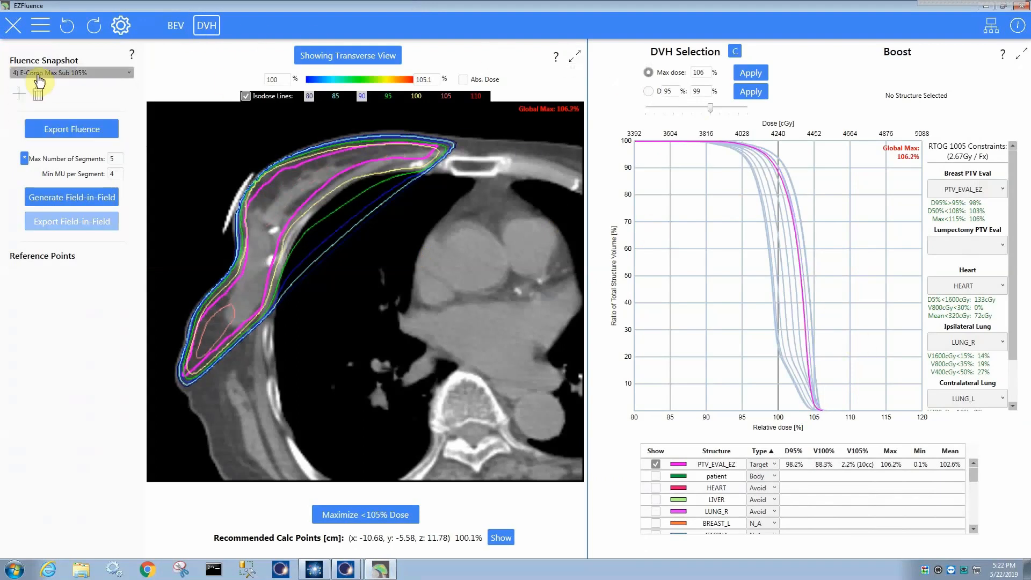
scroll(38, 76, down, 1)
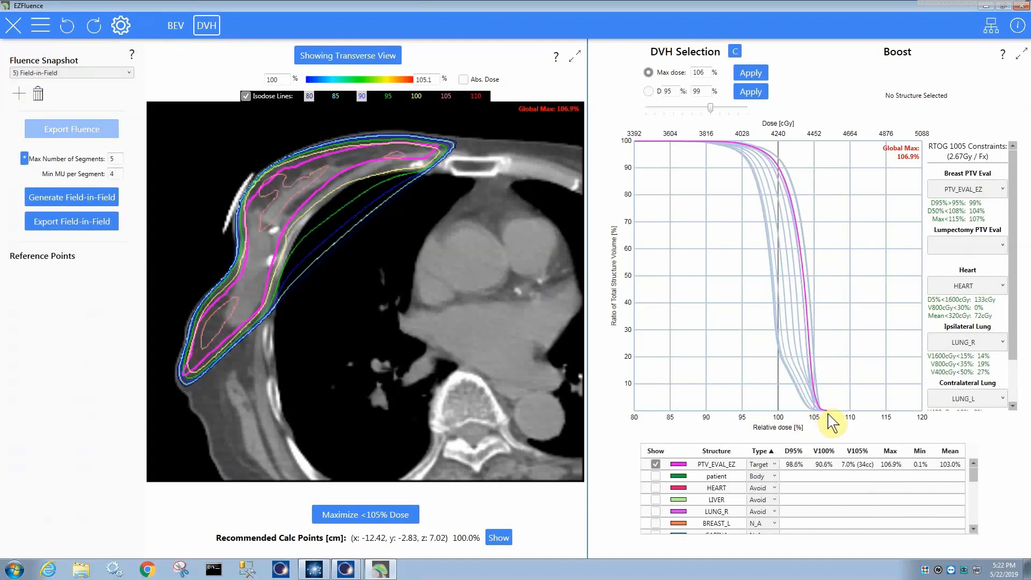
key(Up)
key(Down)
key(Up)
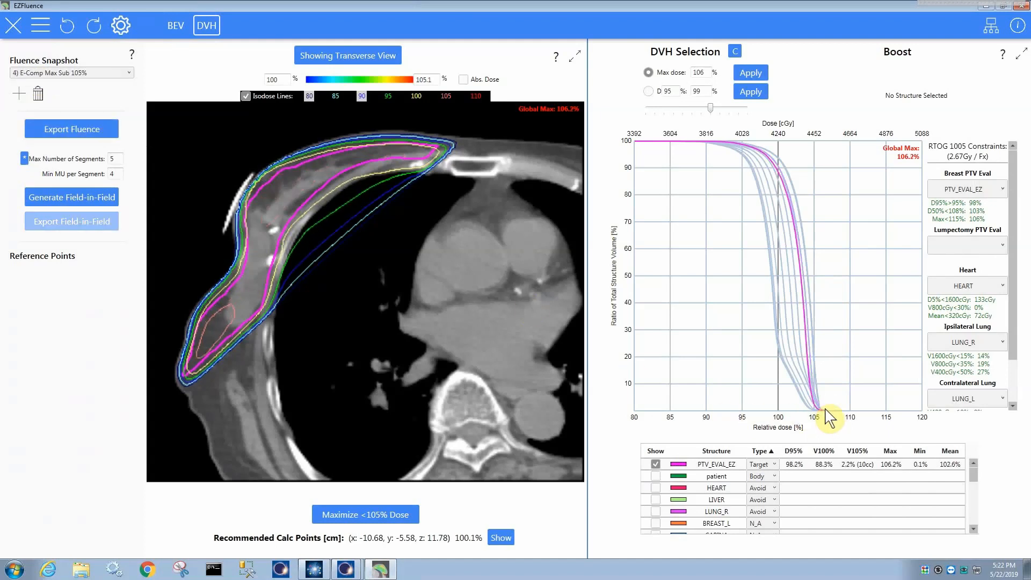
key(Down)
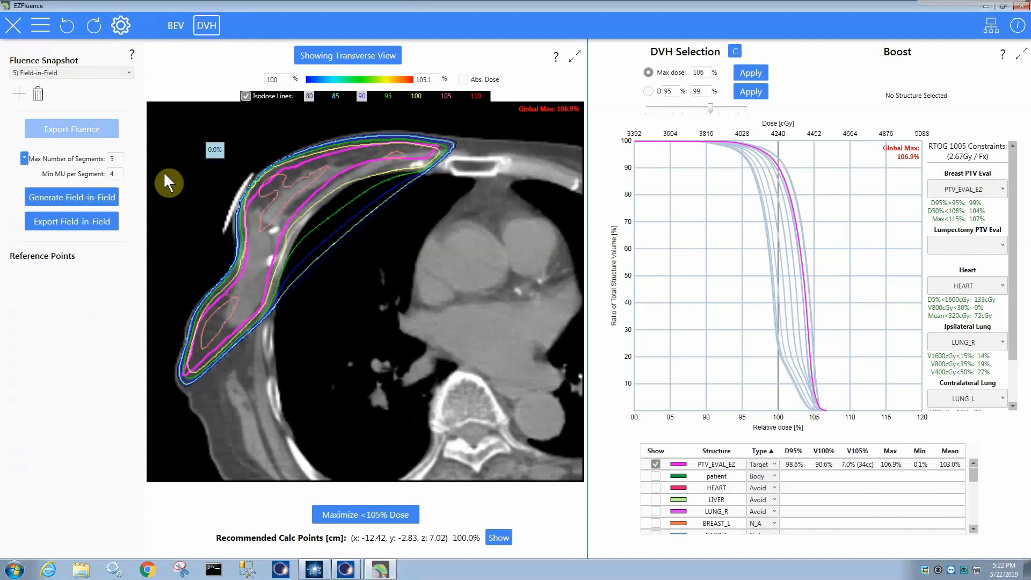
Step: Limit the field-in-field plan's maximum dose to 106.5%, and reduce it further to 106%
double_click(698, 72)
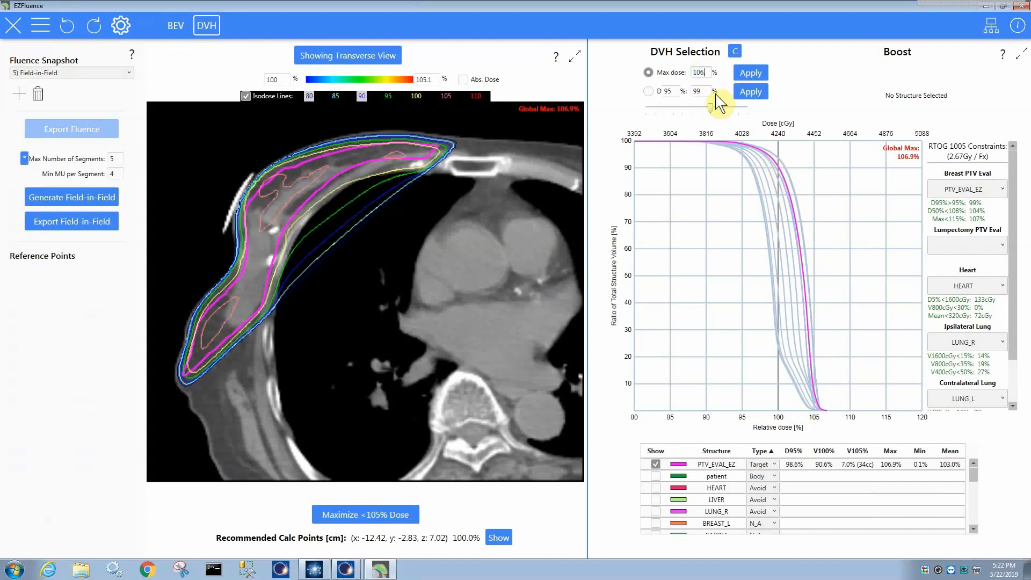
text(.5)
key(Return)
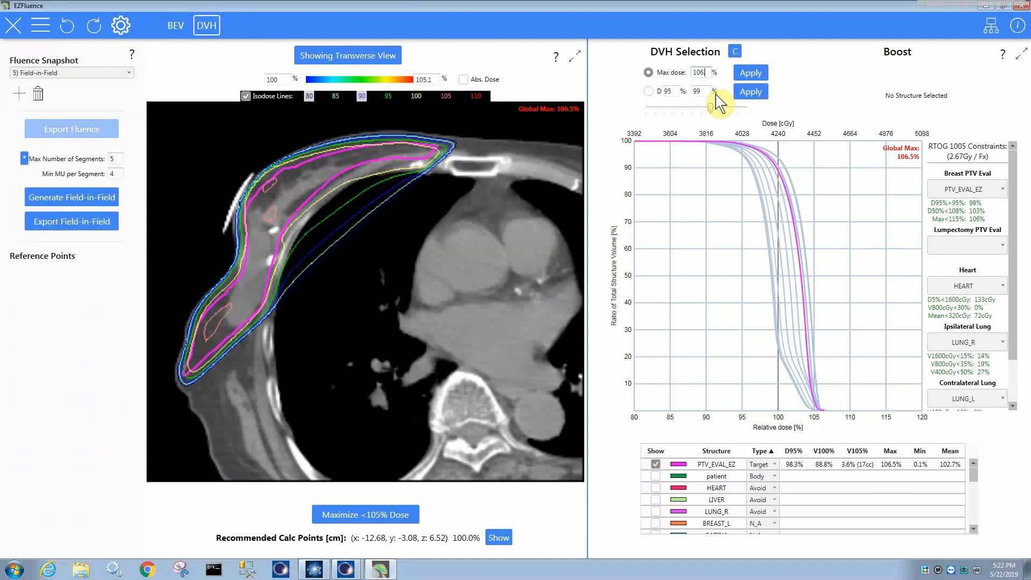
key(Return)
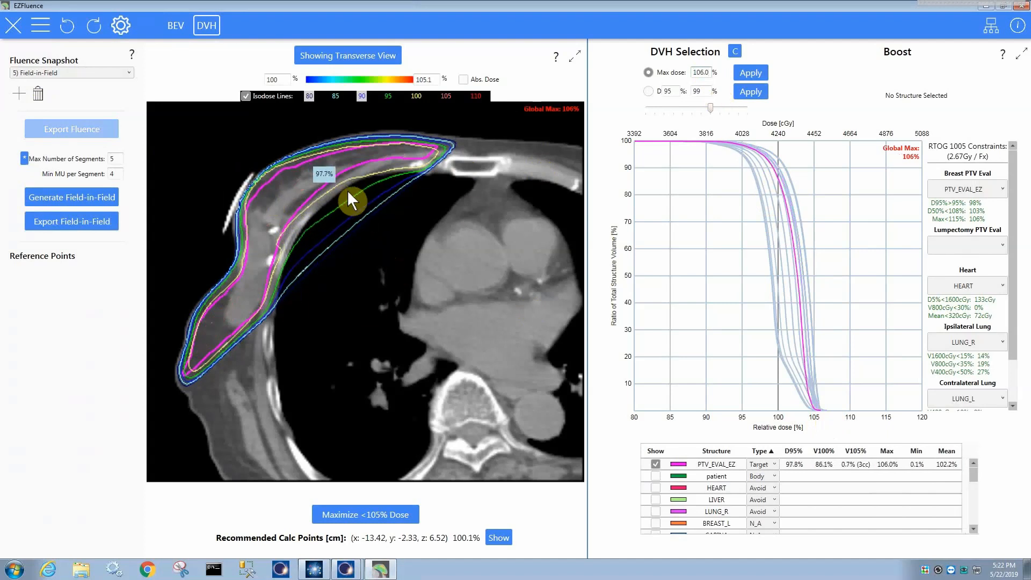
Step: Compare the adjusted Field-in-Field snapshot against E-Comp Max Sub 105%, leaving Field-in-Field selected
click(91, 73)
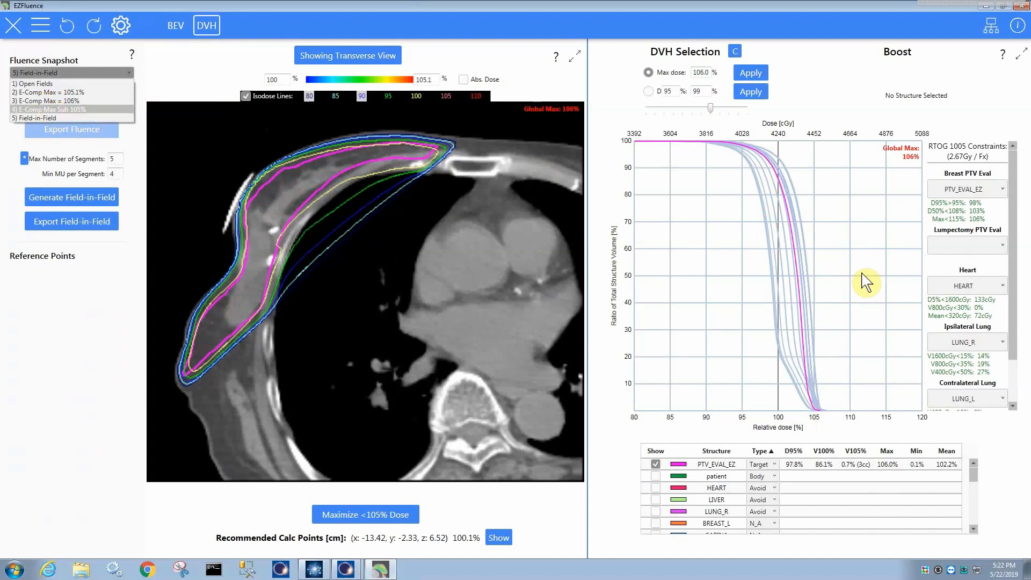
key(Down)
key(Up)
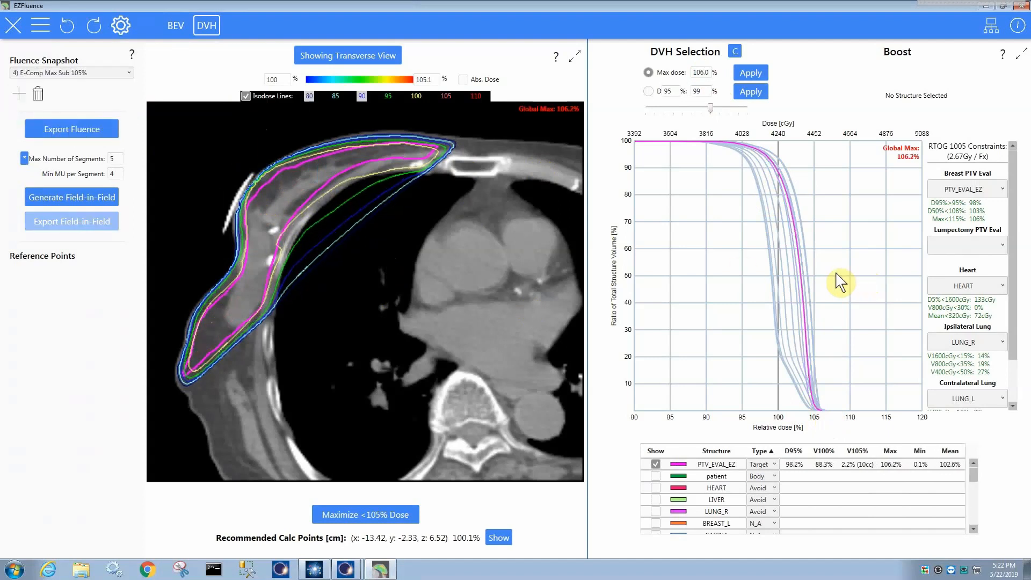
key(Down)
key(Up)
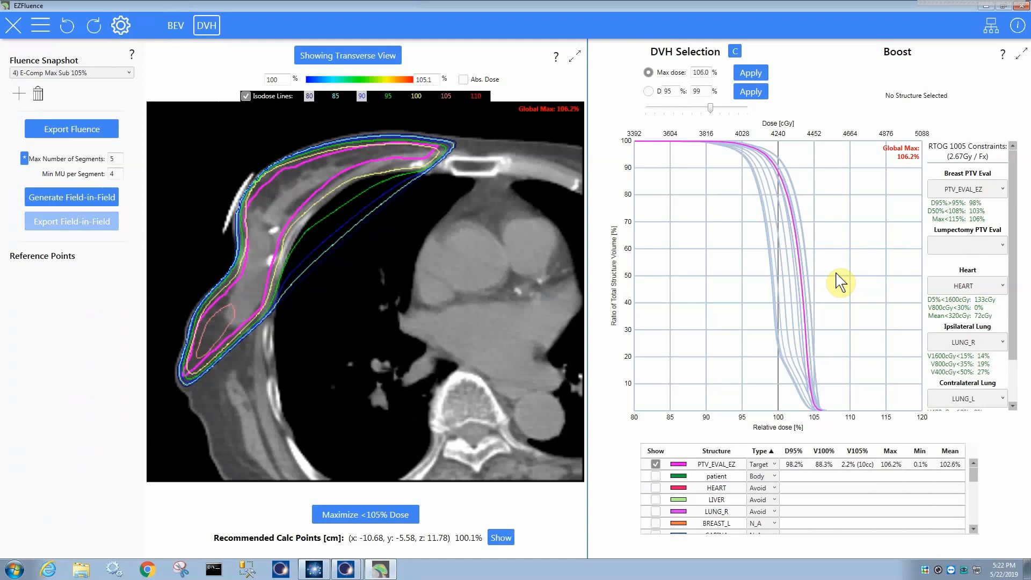
key(Down)
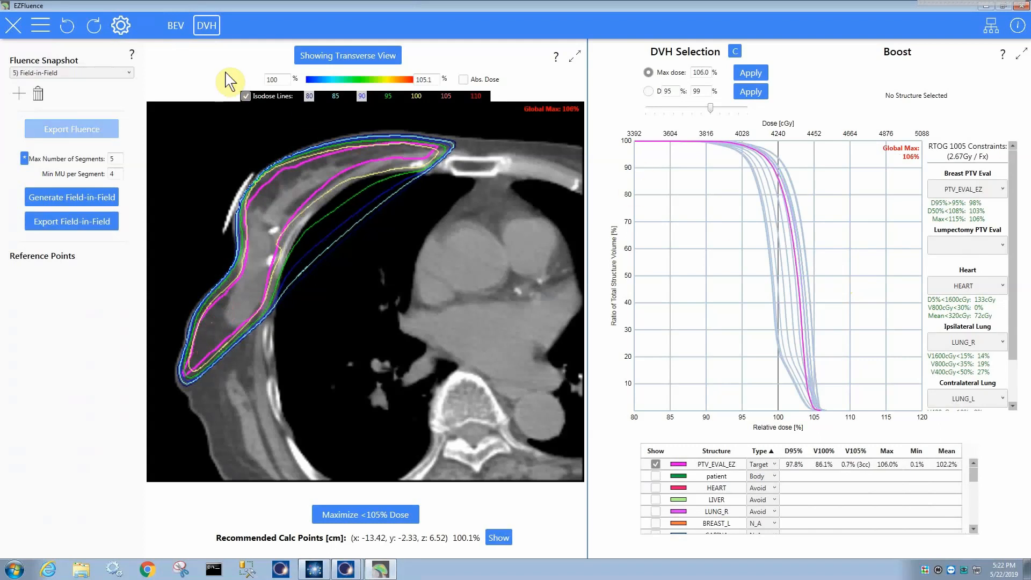
Step: Review the segments of field B3_1_6X in the beam's eye view and export the field-in-field plan
click(182, 26)
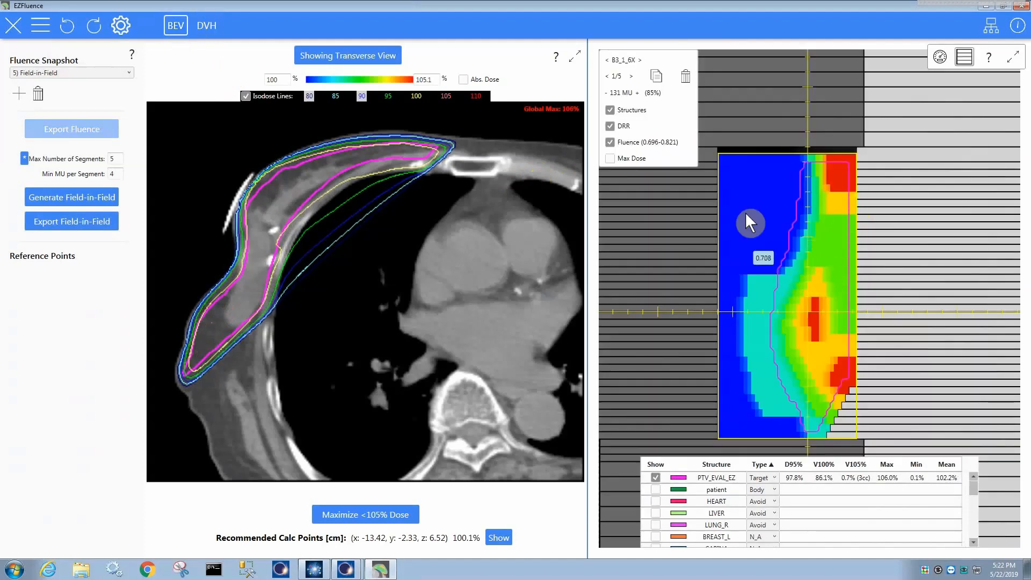
click(630, 76)
click(631, 78)
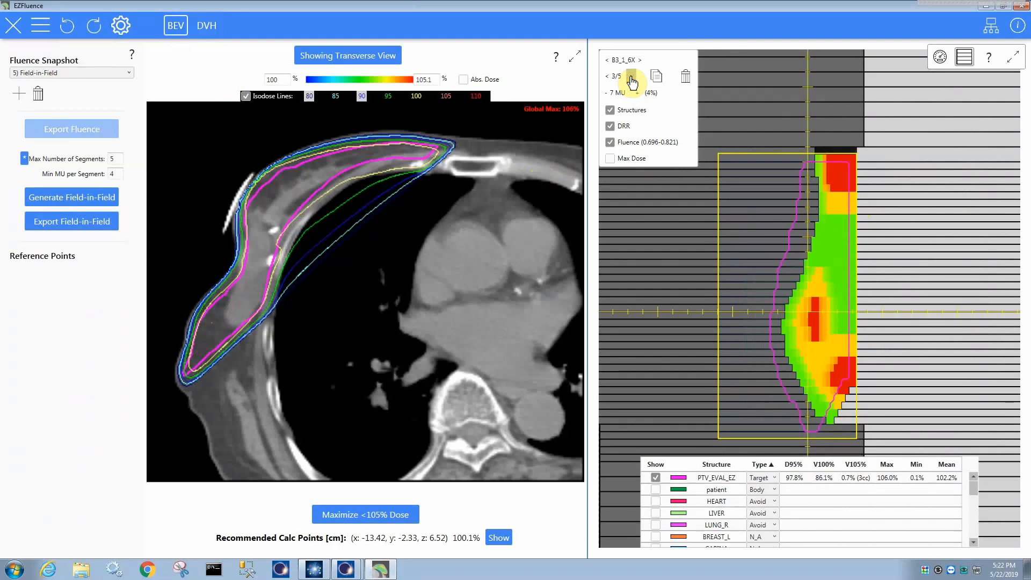
click(631, 78)
click(607, 76)
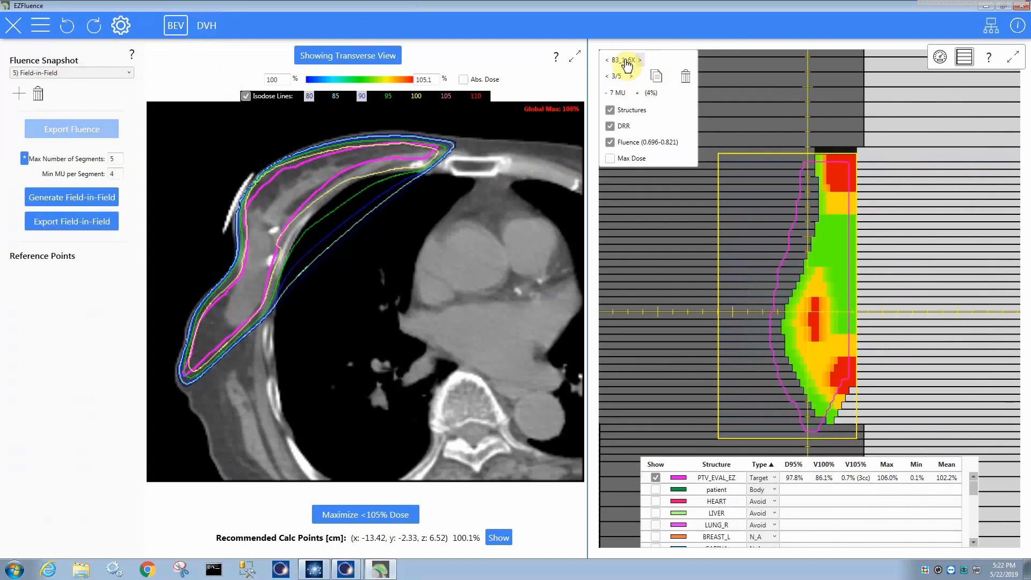
click(51, 226)
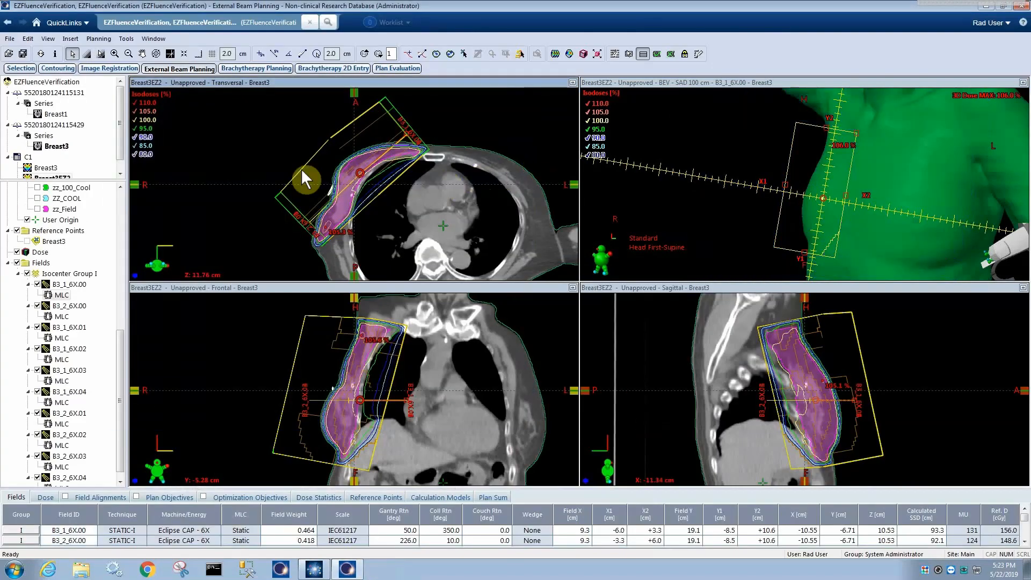
Step: Examine the exported Breast3EZ2 plan in External Beam Planning, including the PTV_EVAL_EZ1 structure, enlarged dose views and subfields
drag(118, 132, 120, 165)
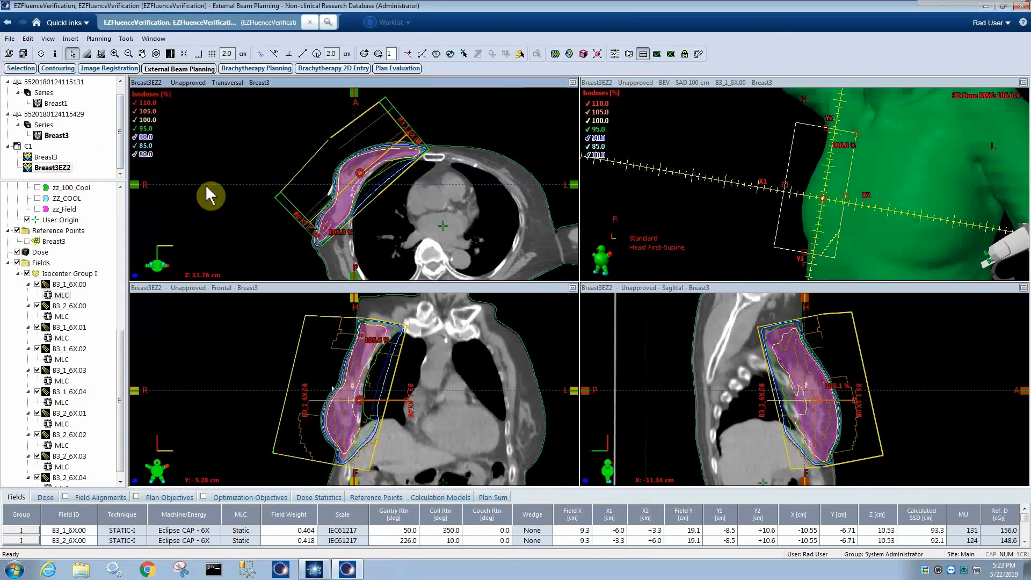
drag(118, 347, 118, 226)
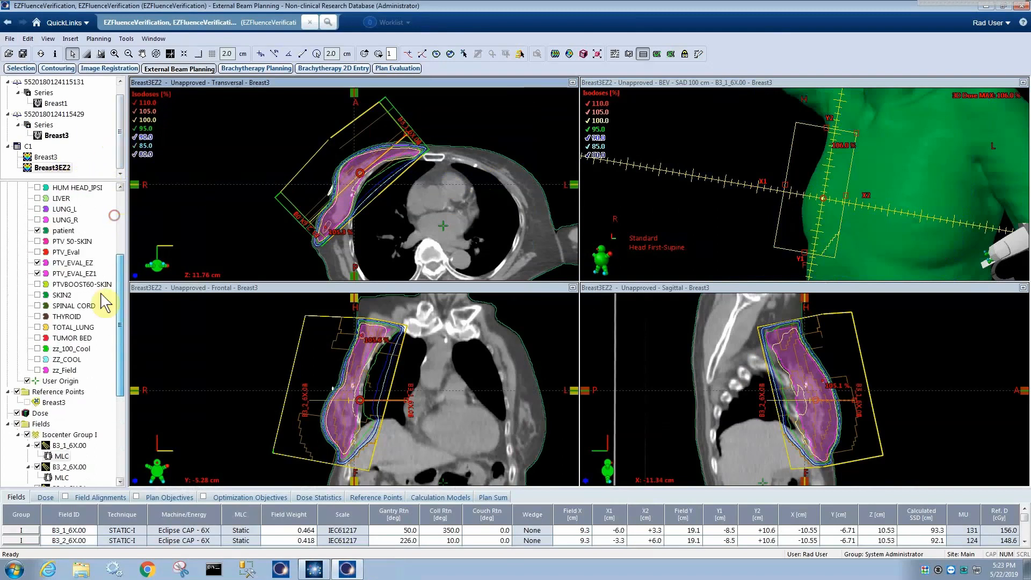
click(75, 392)
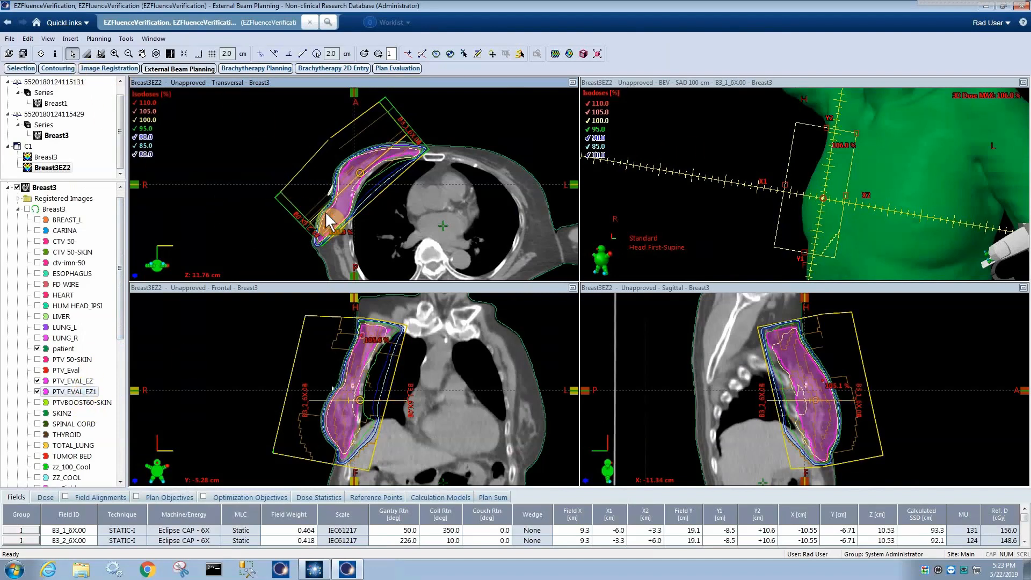
click(114, 54)
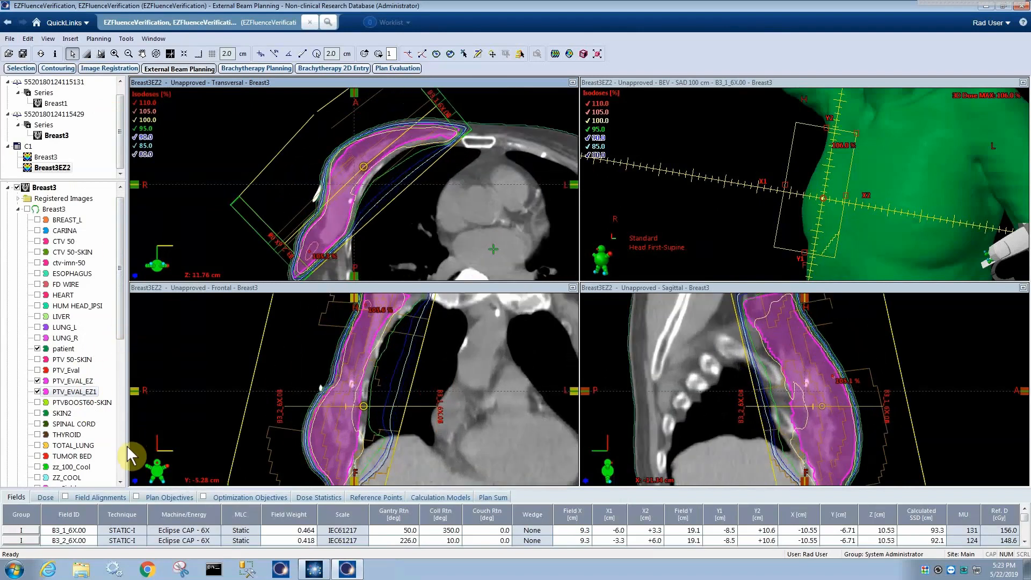
scroll(128, 373, down, 1)
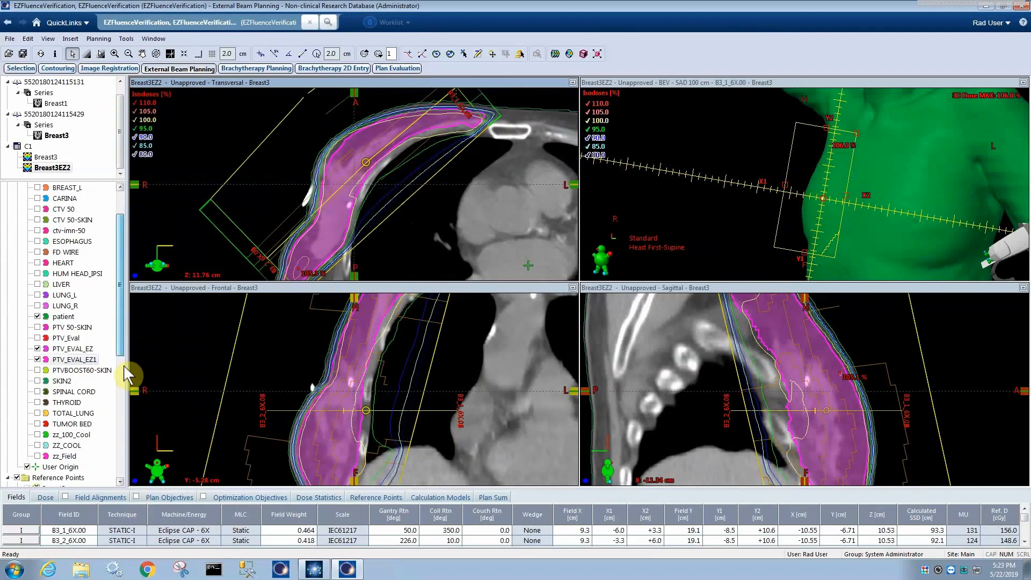
scroll(107, 383, down, 8)
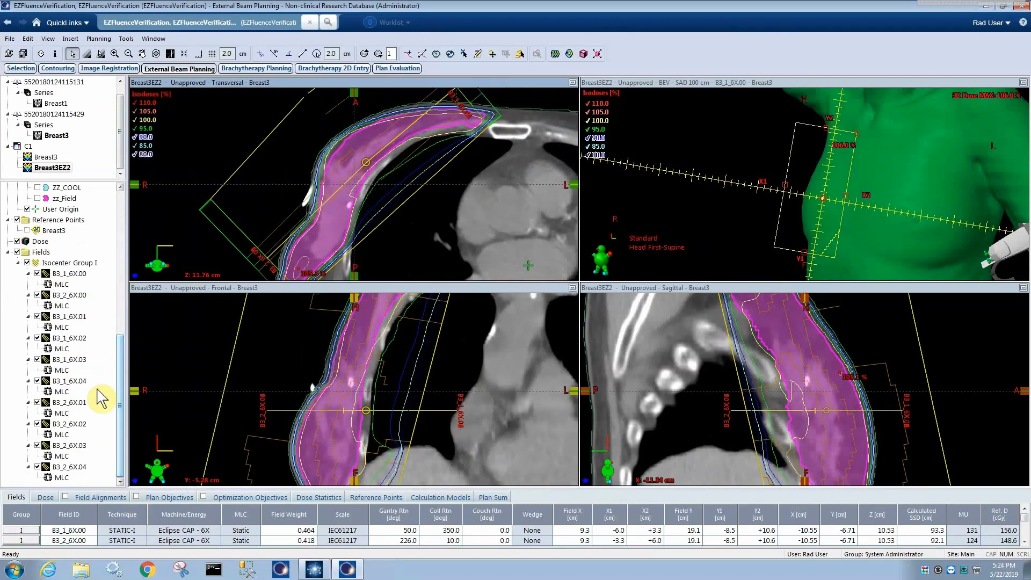
Step: Merge the subfields of the Breast3EZ2 plan into one combined field for each of its two beams
click(126, 39)
mouse_move(98, 38)
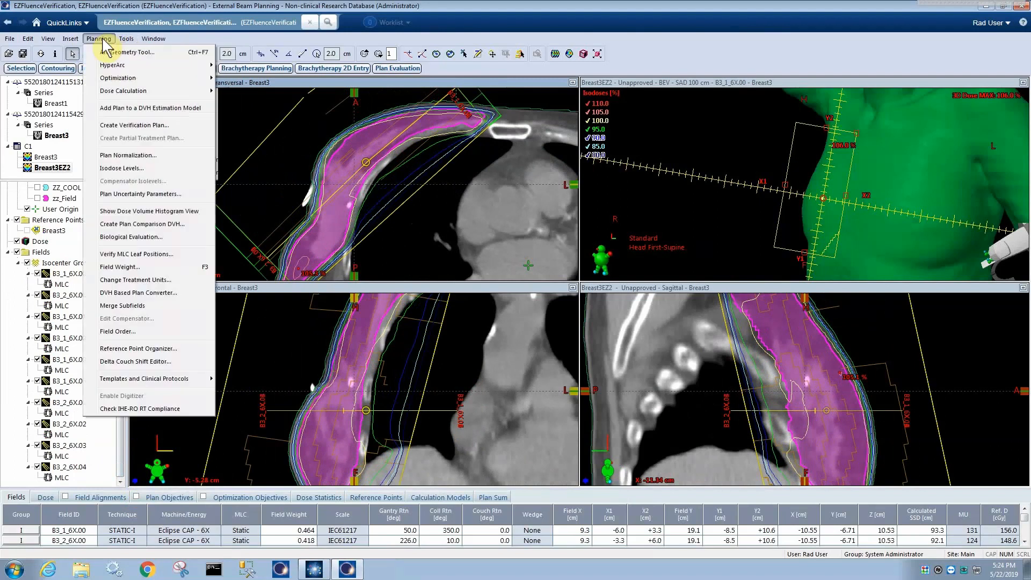
click(136, 306)
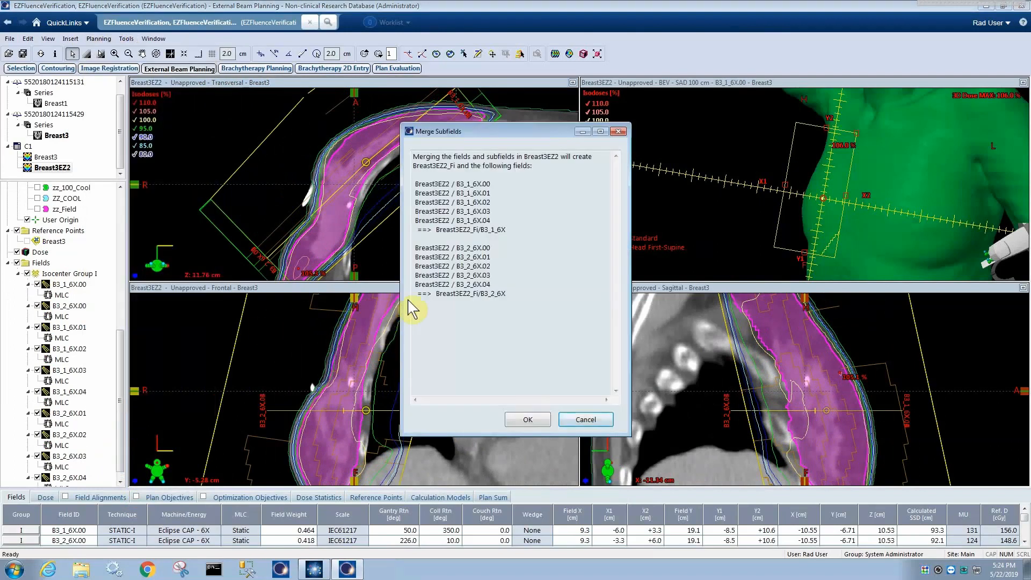
click(527, 419)
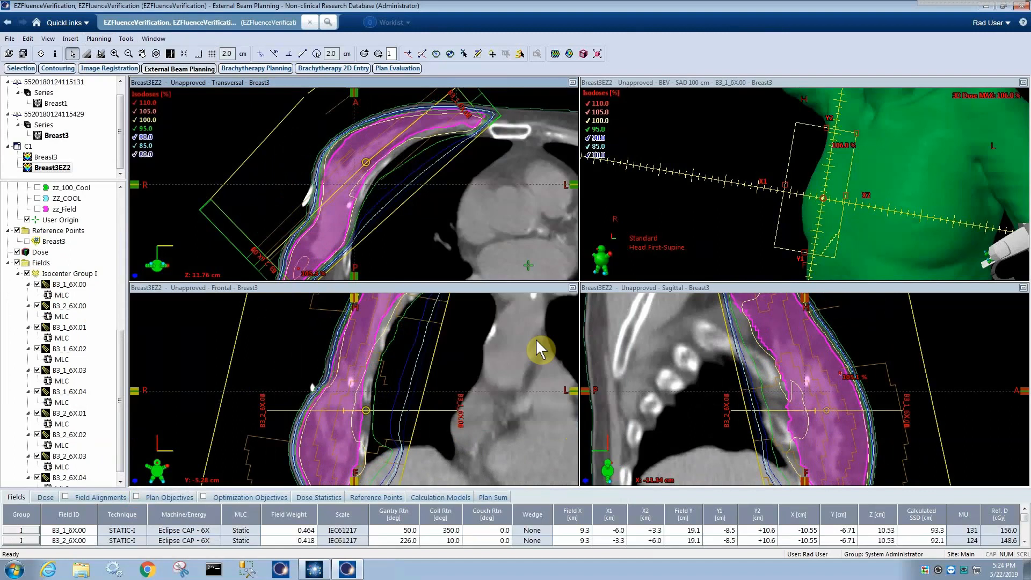